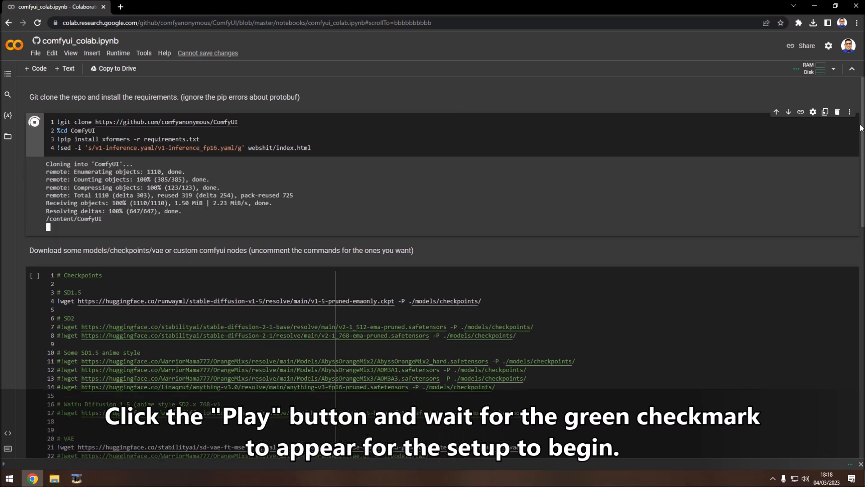
# Step: Run the notebook cell that downloads the SD1.5 checkpoint and the VAE model file
pyautogui.moveTo(863, 127); pyautogui.dragTo(864, 150)
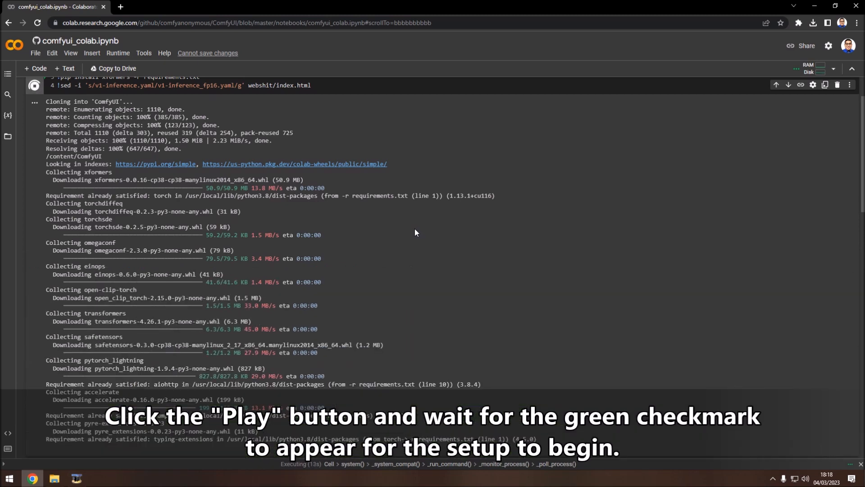
pyautogui.scroll(-5, 414, 228)
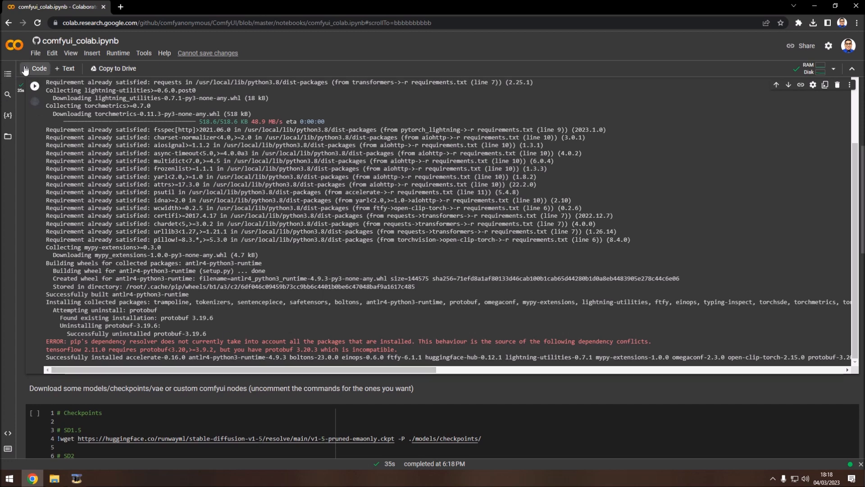
pyautogui.scroll(-5, 17, 375)
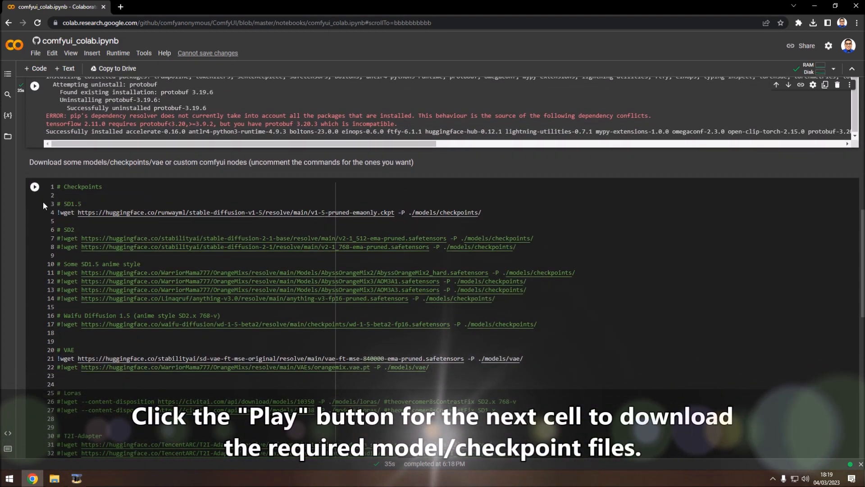
pyautogui.scroll(-3, 47, 210)
pyautogui.scroll(2, 52, 217)
pyautogui.moveTo(61, 168); pyautogui.dragTo(492, 167)
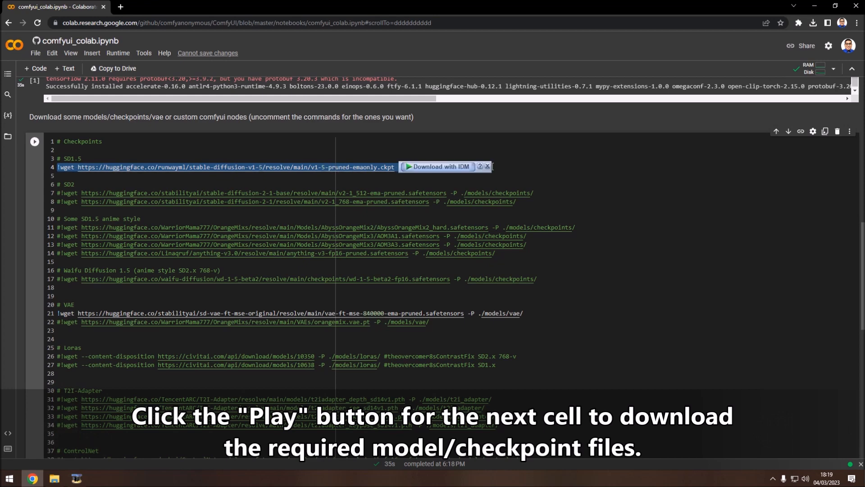
pyautogui.moveTo(58, 312); pyautogui.dragTo(526, 313)
pyautogui.scroll(-2, 444, 333)
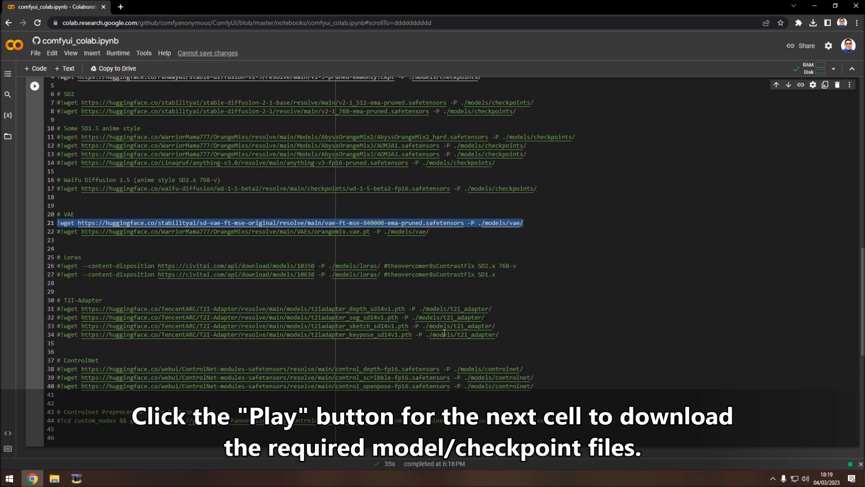
pyautogui.scroll(2, 444, 334)
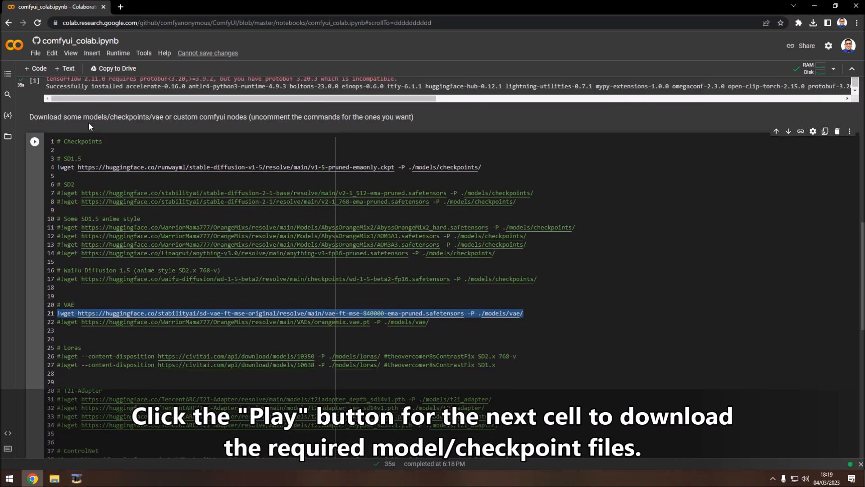
pyautogui.click(34, 141)
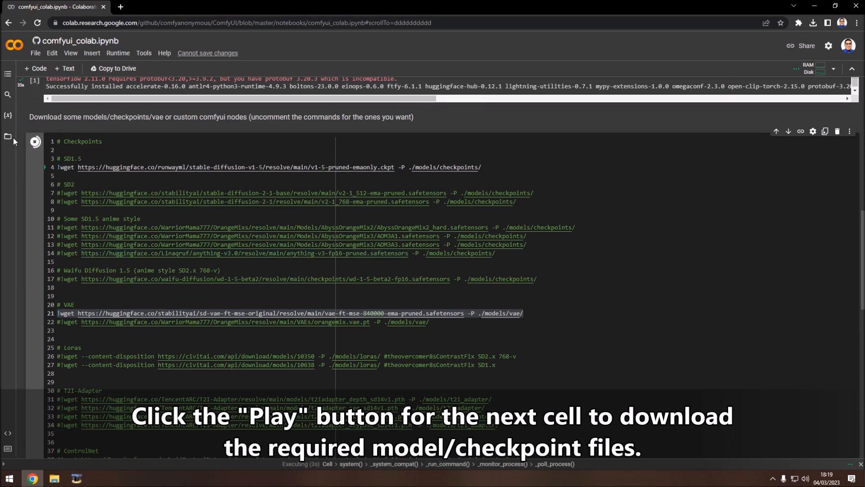
# Step: Start ComfyUI by running the code cell in the "Run ComfyUI with colab iframe" section
pyautogui.scroll(-7, 68, 203)
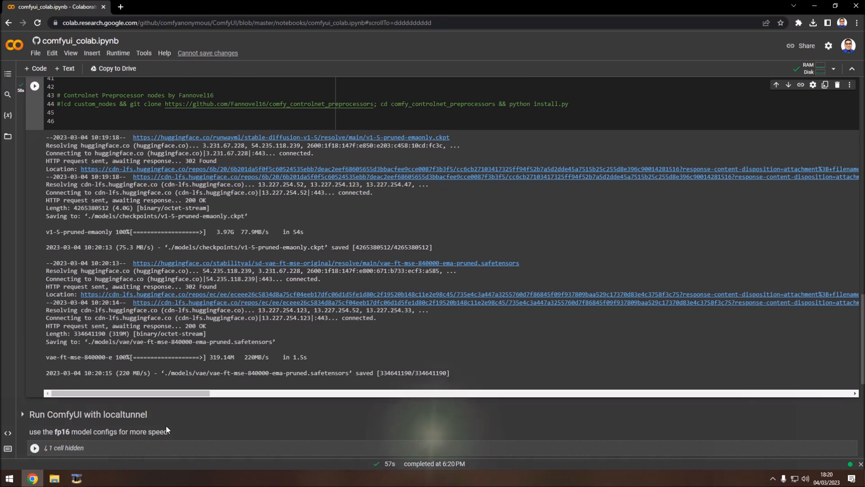
pyautogui.scroll(-4, 165, 424)
pyautogui.click(79, 372)
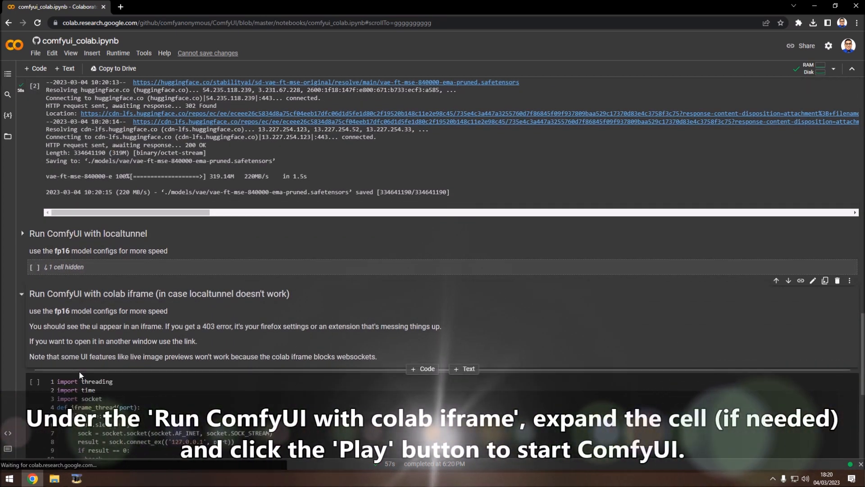
pyautogui.moveTo(29, 294); pyautogui.dragTo(154, 294)
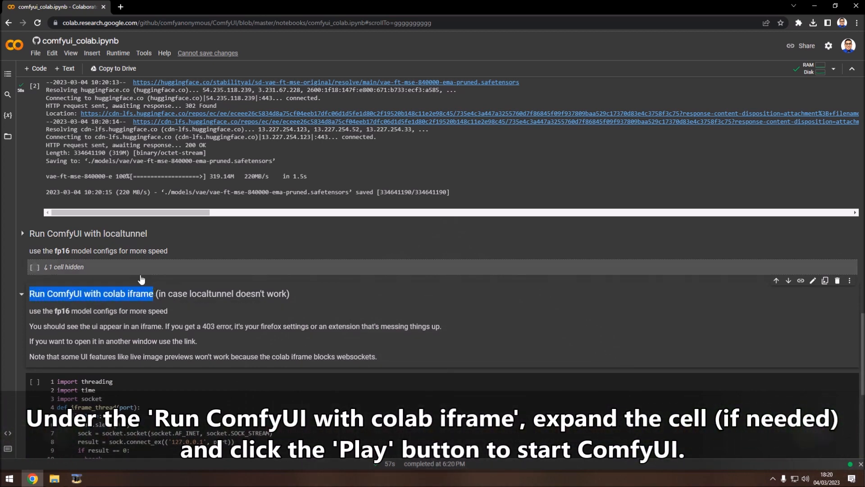
pyautogui.click(144, 291)
pyautogui.scroll(-3, 144, 290)
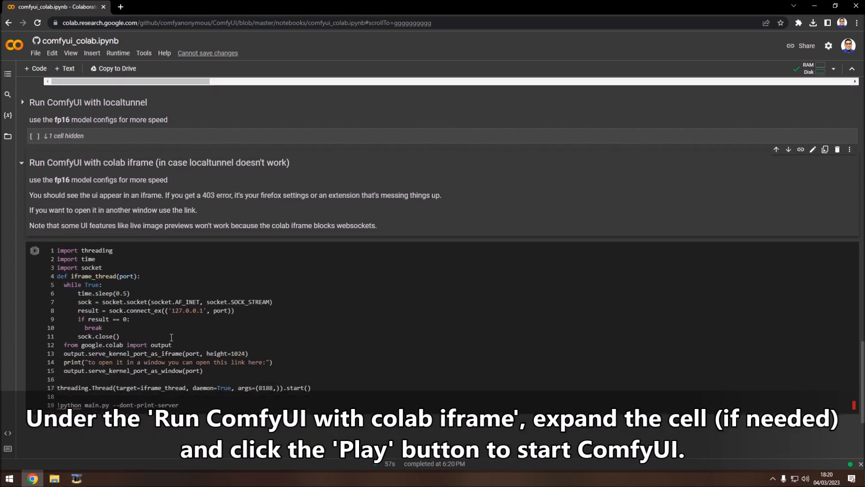
pyautogui.click(35, 247)
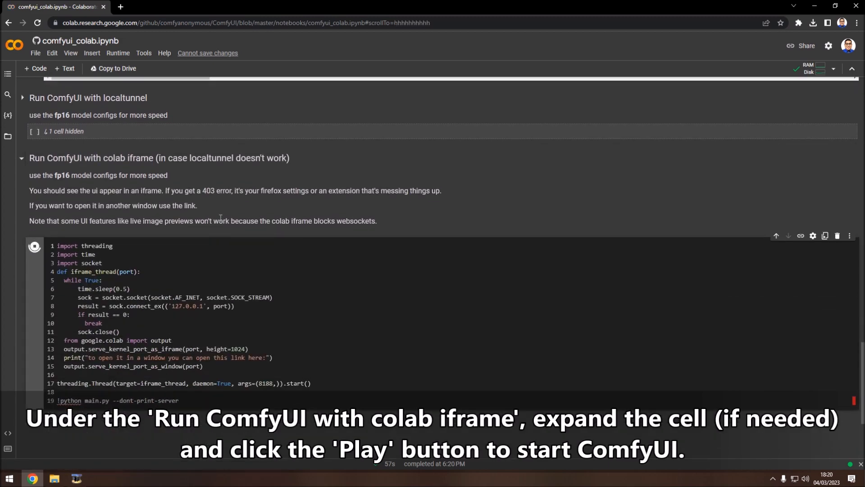
# Step: Open ComfyUI in its own browser tab from the localhost link below the cell's embedded interface
pyautogui.scroll(-3, 356, 356)
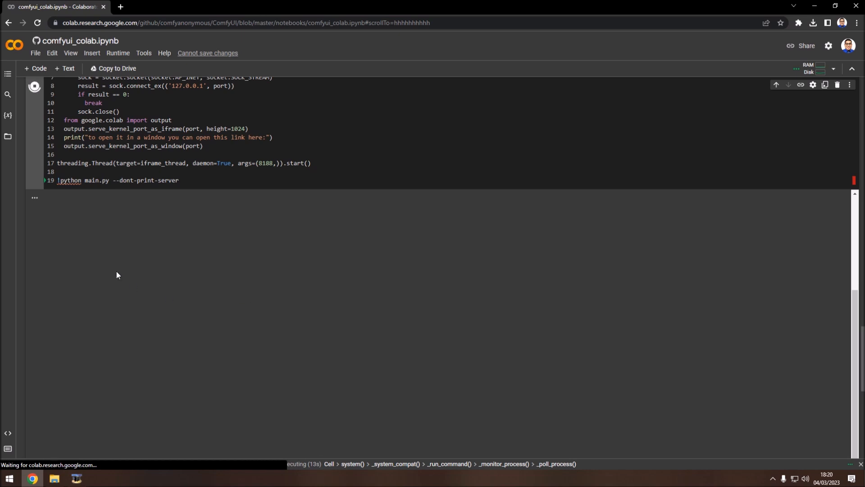
pyautogui.scroll(-7, 17, 230)
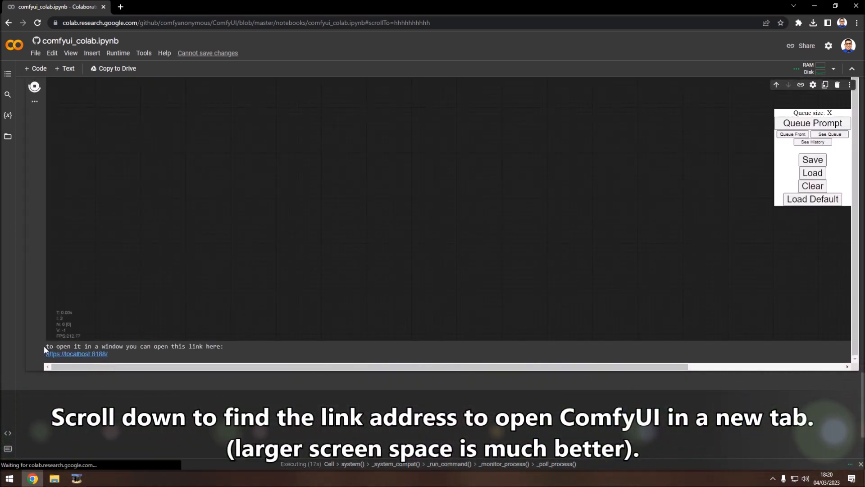
pyautogui.moveTo(45, 346); pyautogui.dragTo(225, 344)
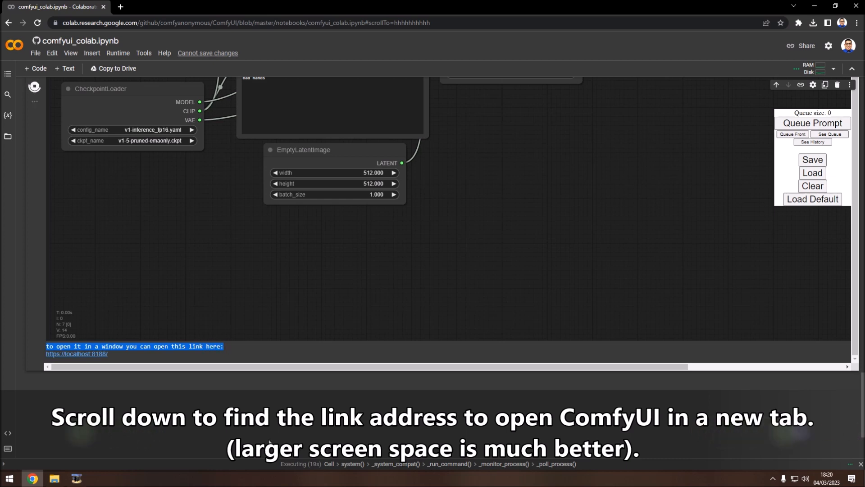
pyautogui.click(85, 354)
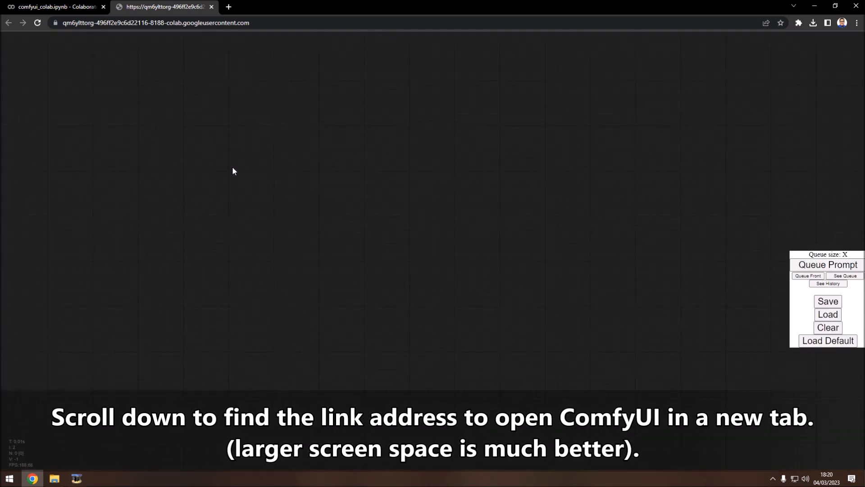
# Step: Extend the negative prompt in the lower CLIPTextEncode node to "bad hands, cartoon, 3D"
pyautogui.moveTo(141, 149); pyautogui.dragTo(180, 180)
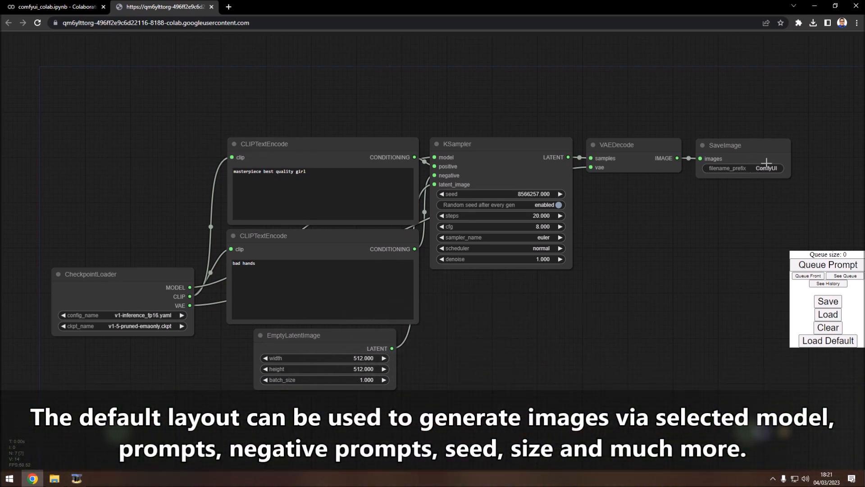
pyautogui.moveTo(309, 172); pyautogui.dragTo(223, 172)
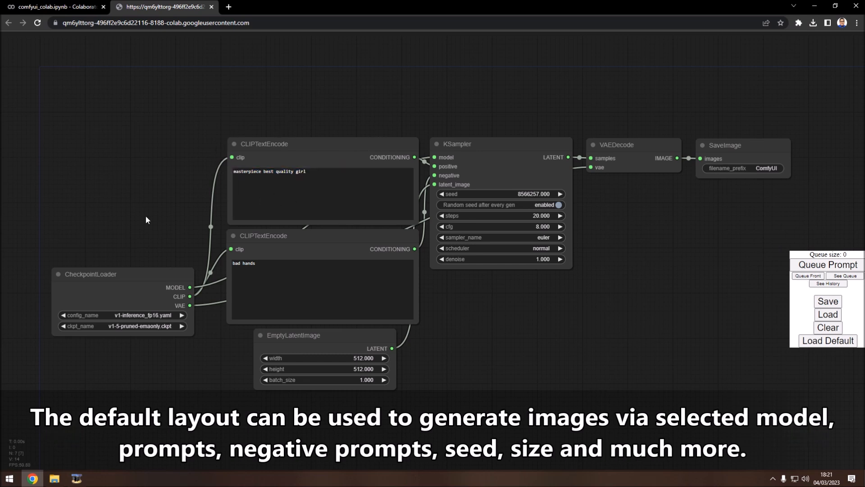
pyautogui.click(277, 266)
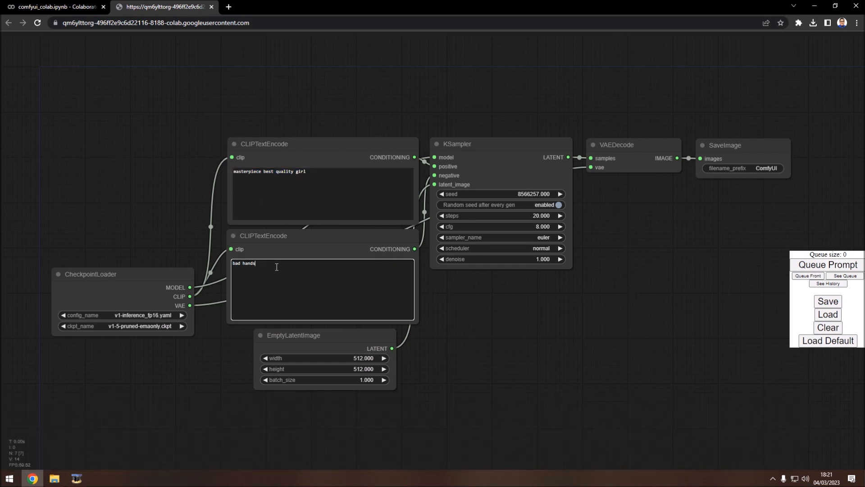
pyautogui.write(', carto')
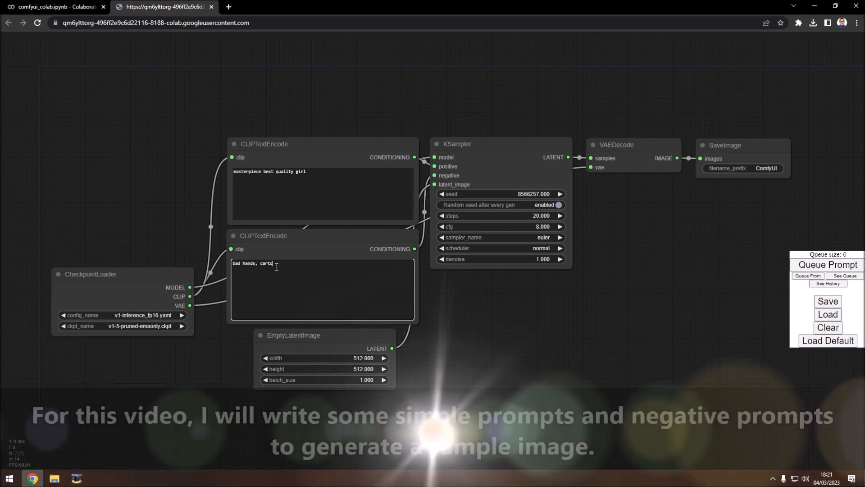
pyautogui.write('on, 3D')
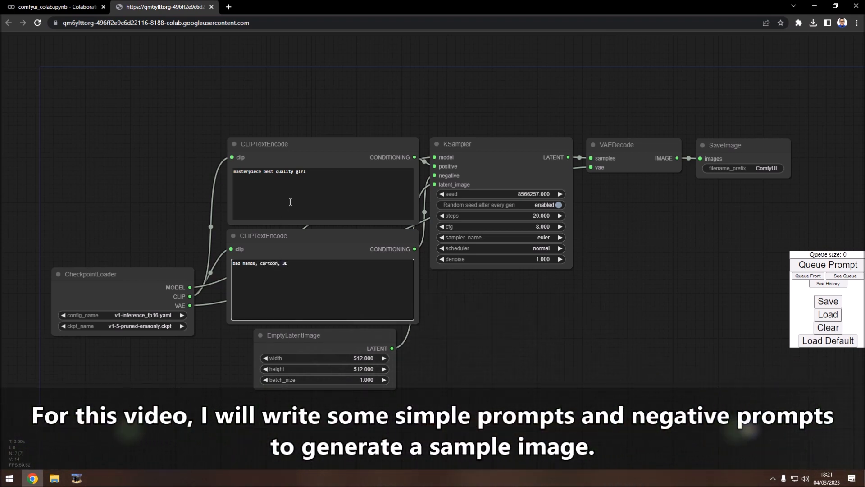
# Step: Replace the positive prompt in the upper CLIPTextEncode node with "lea seydoux, best quality"
pyautogui.click(305, 173)
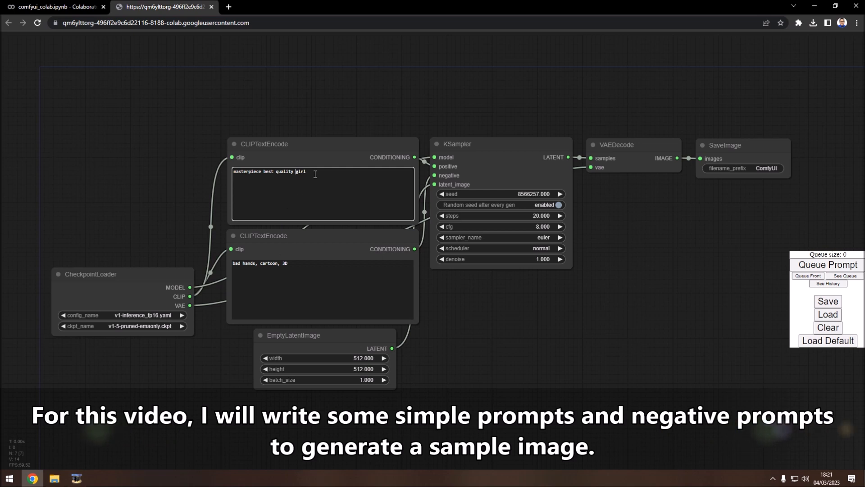
pyautogui.moveTo(305, 172); pyautogui.dragTo(234, 172)
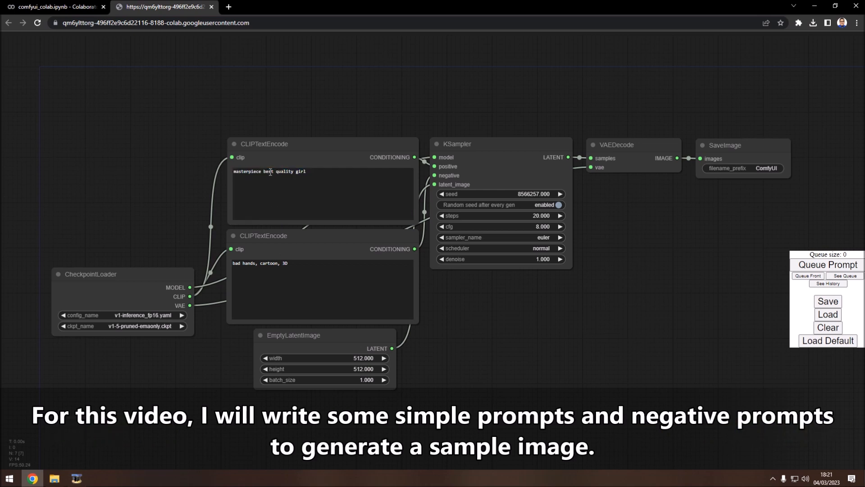
pyautogui.click(271, 172)
pyautogui.moveTo(310, 173); pyautogui.dragTo(235, 177)
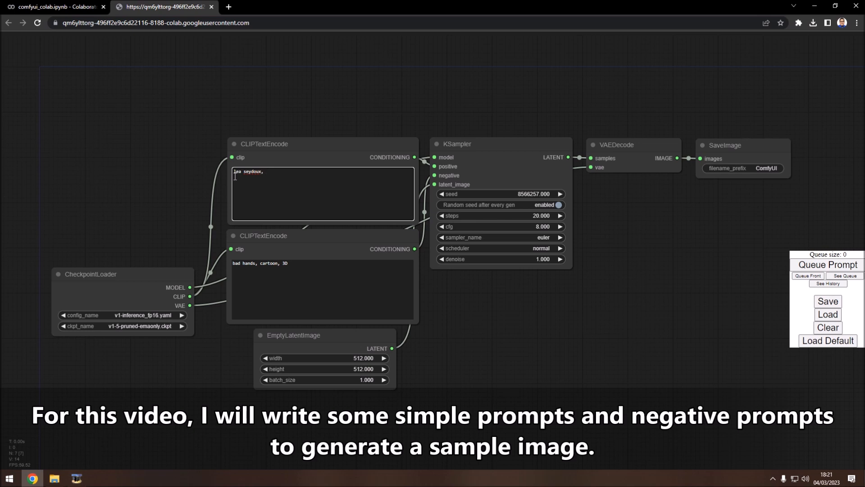
pyautogui.write('ty')
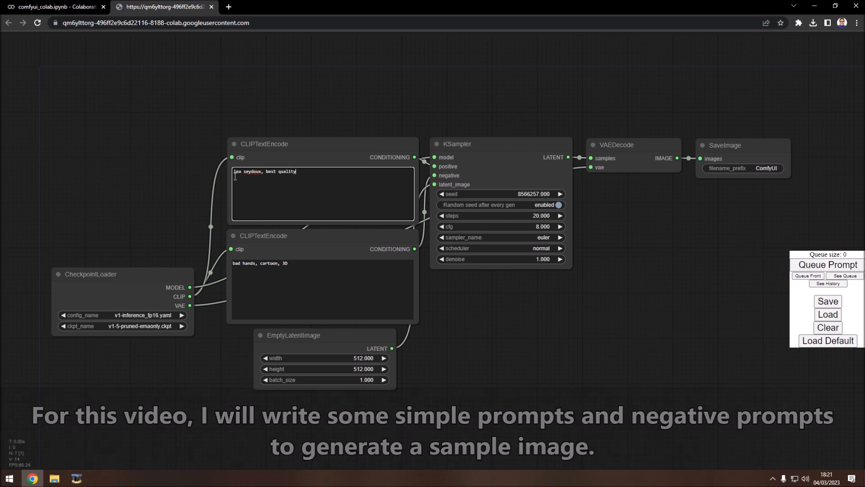
# Step: Queue the prompt to generate the image and display the queue of running jobs
pyautogui.click(559, 204)
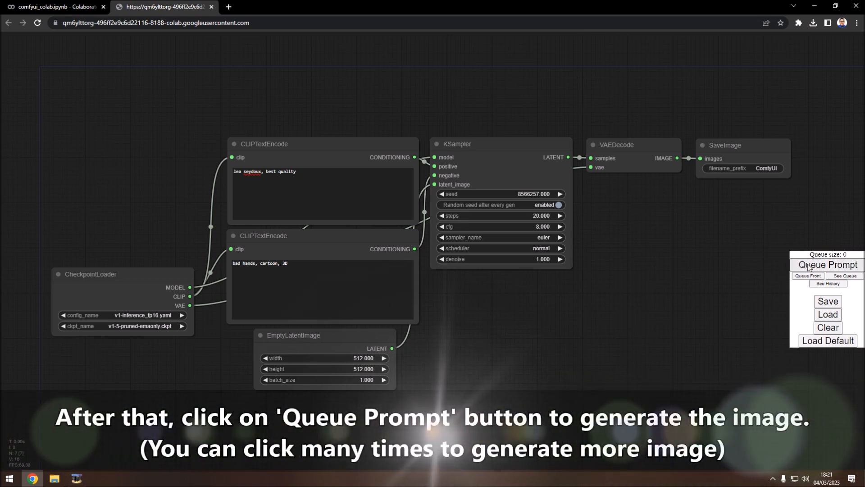
pyautogui.click(837, 266)
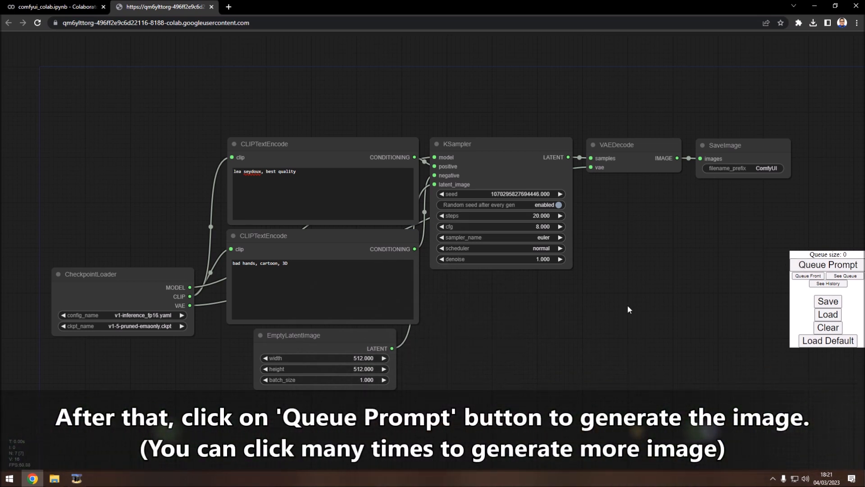
pyautogui.click(839, 276)
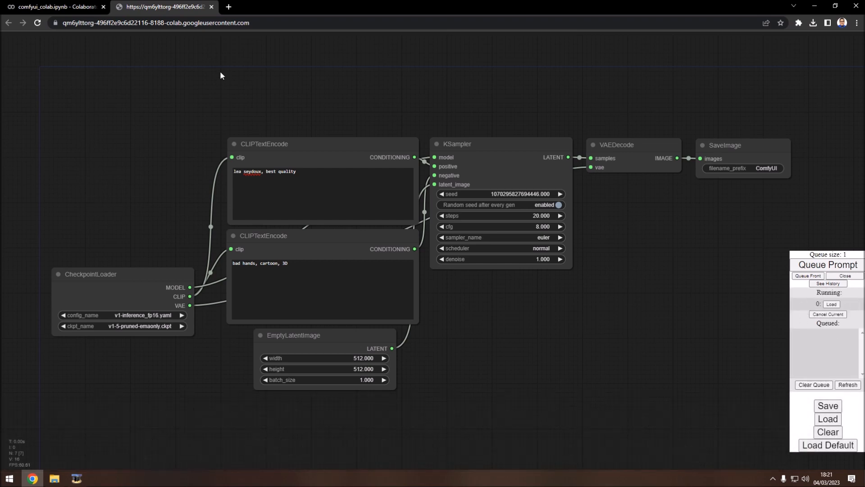
# Step: Switch back to the Colab notebook and expand the ComfyUI folder and its output folder in the file browser
pyautogui.click(60, 4)
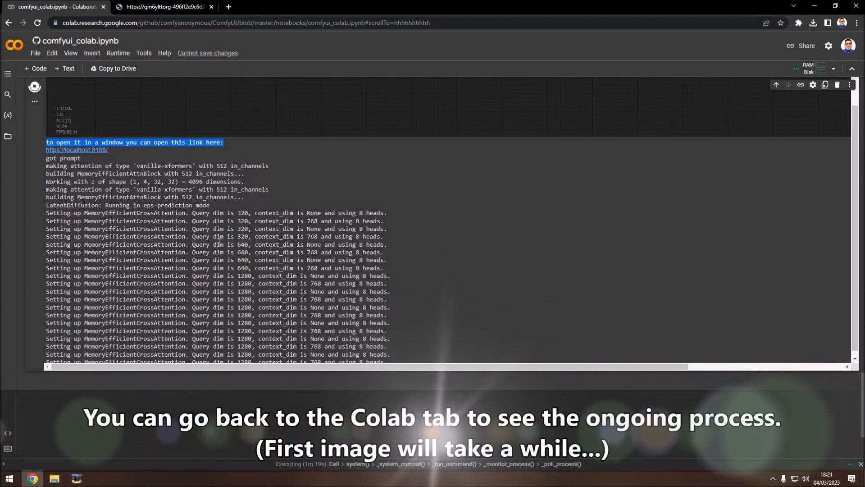
pyautogui.click(7, 136)
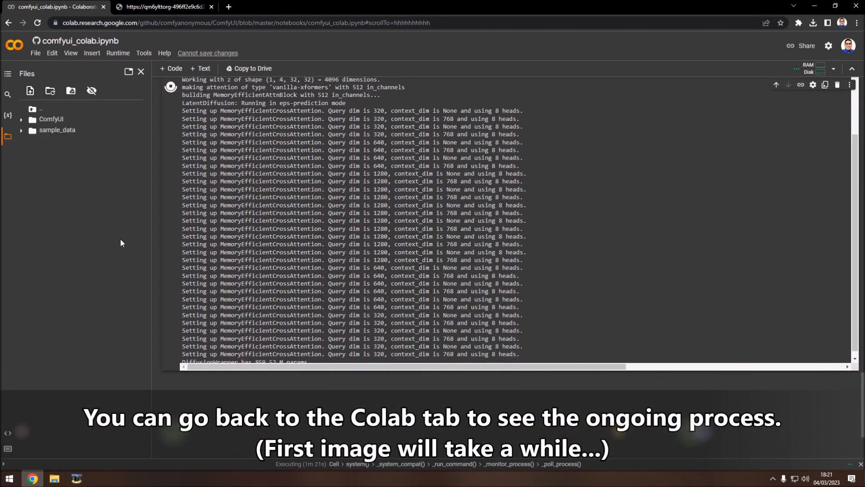
pyautogui.click(21, 120)
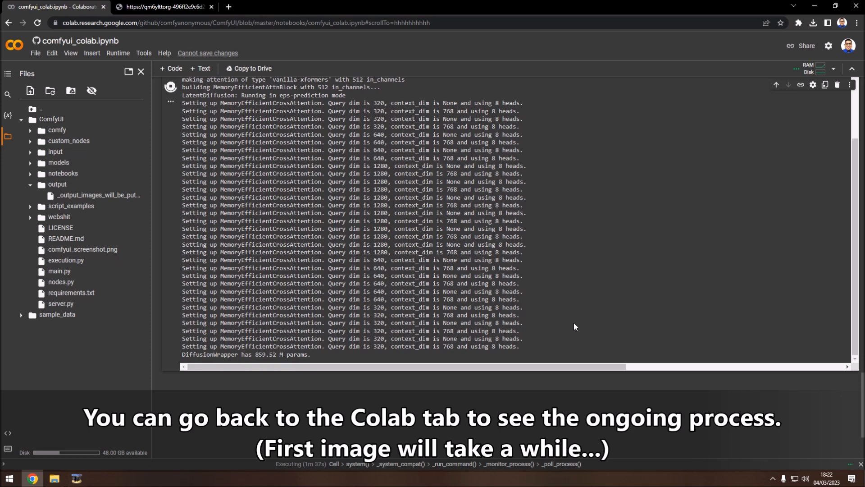
# Step: Show the runtime's RAM, GPU and disk usage beside the notebook in a narrower pane
pyautogui.click(808, 69)
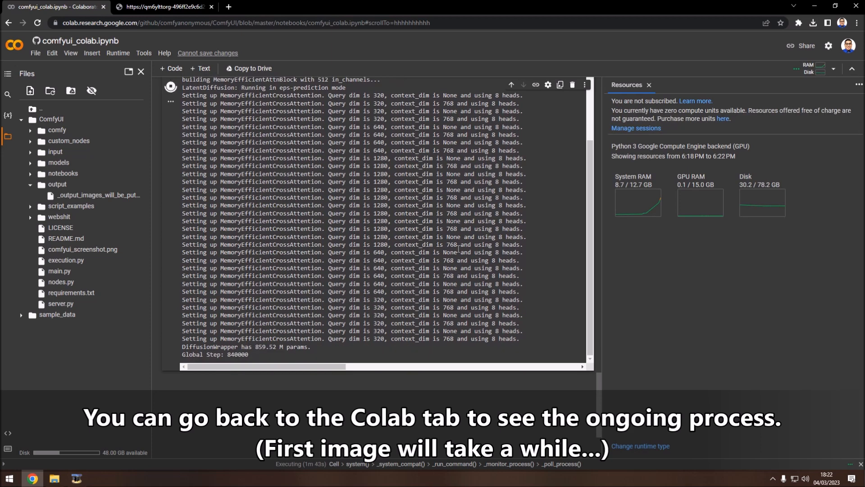
pyautogui.moveTo(601, 213); pyautogui.dragTo(709, 216)
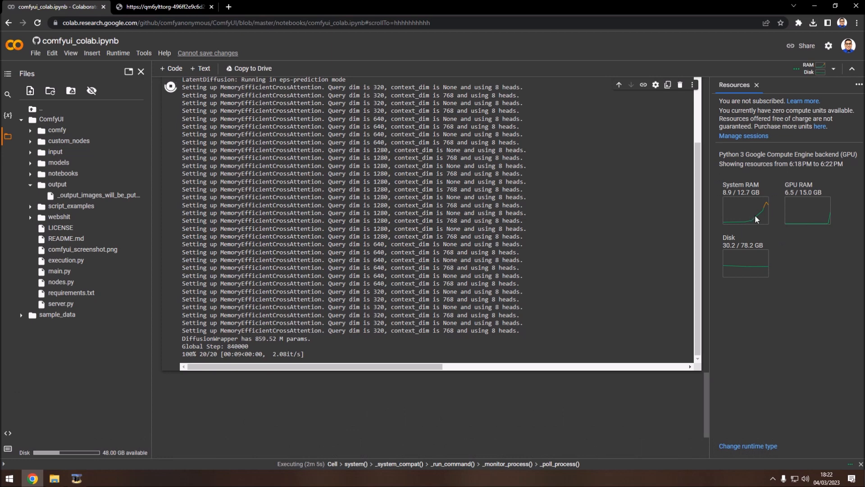
# Step: Refresh ComfyUI's output folder listing and open the generated image ComfyUI_00001_.png
pyautogui.click(30, 185)
pyautogui.click(30, 185)
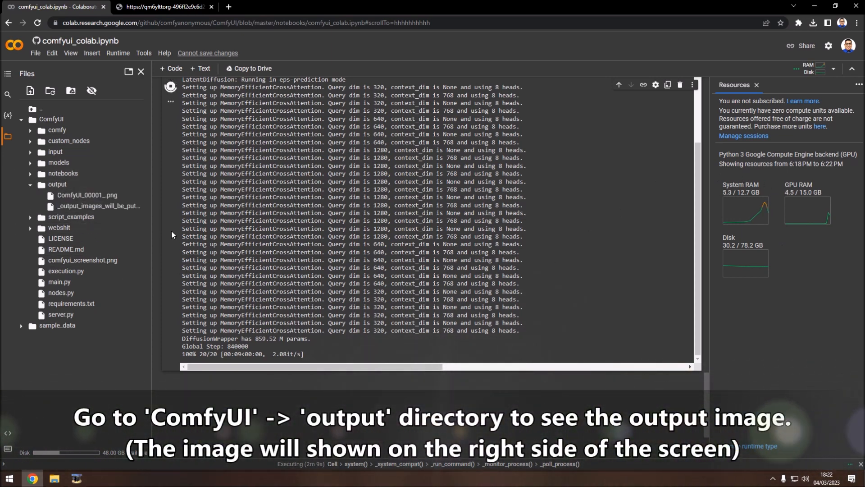
pyautogui.doubleClick(70, 196)
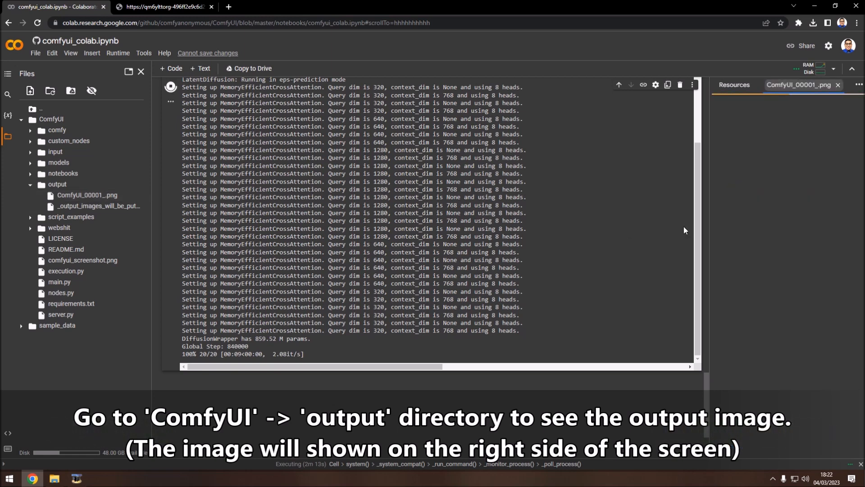
# Step: Widen the image preview pane to show ComfyUI_00001_.png and highlight the last progress line in the cell output
pyautogui.moveTo(711, 206); pyautogui.dragTo(607, 206)
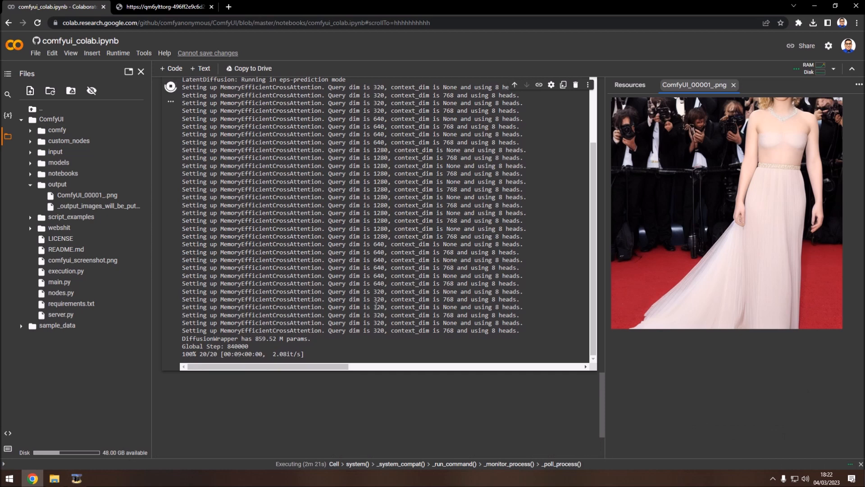
pyautogui.moveTo(303, 350); pyautogui.dragTo(200, 354)
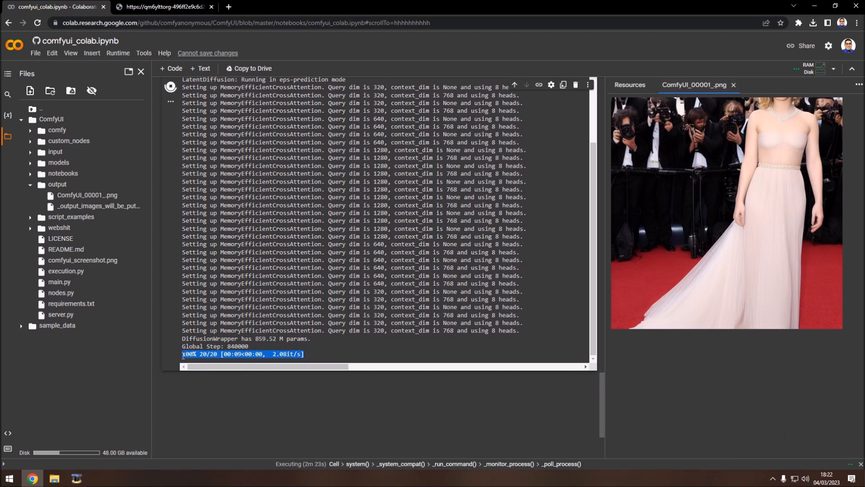
# Step: Switch to the ComfyUI browser tab and change the positive prompt to "a portrait of tom cruise, best quality"
pyautogui.click(151, 8)
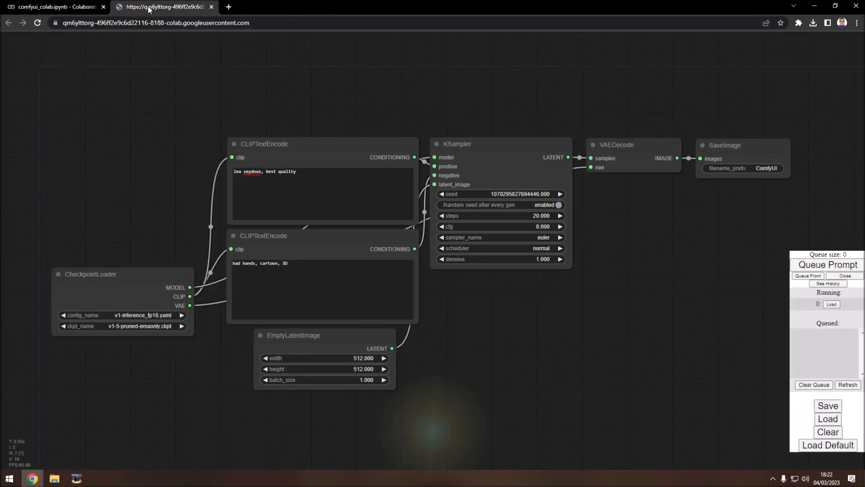
pyautogui.moveTo(305, 174); pyautogui.dragTo(233, 174)
pyautogui.click(326, 181)
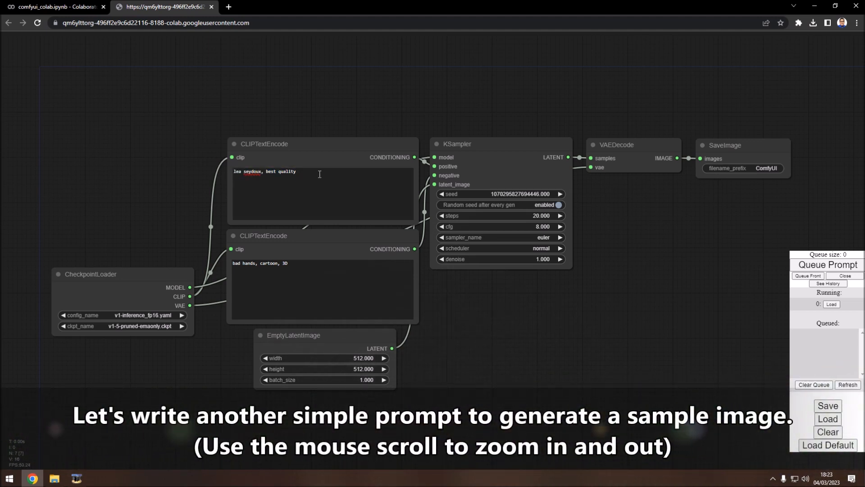
pyautogui.moveTo(297, 172); pyautogui.dragTo(233, 171)
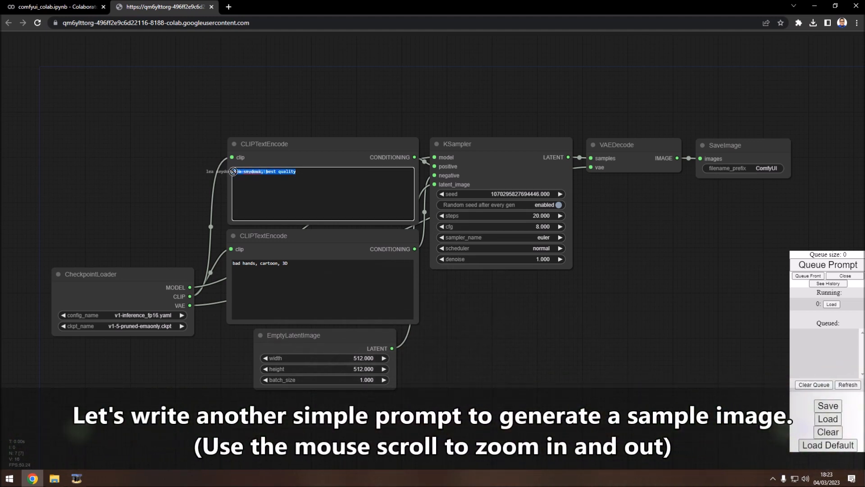
pyautogui.click(262, 173)
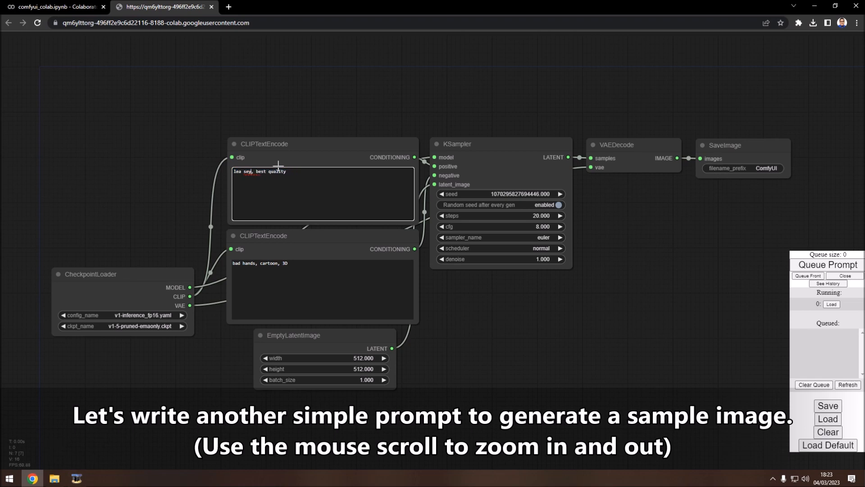
pyautogui.scroll(5, 199, 189)
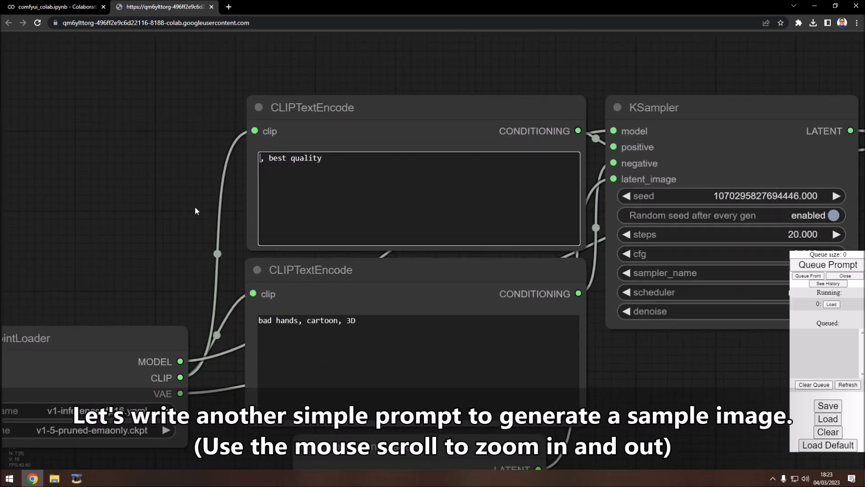
pyautogui.write('a portr')
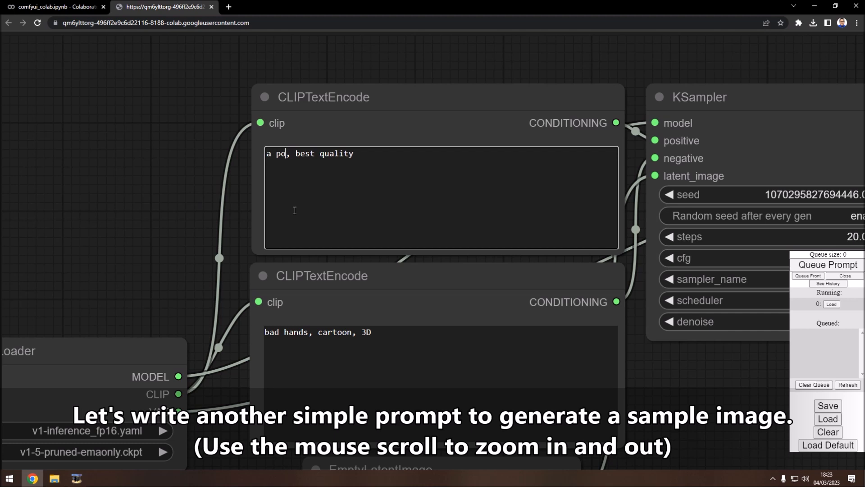
pyautogui.write('ait of t')
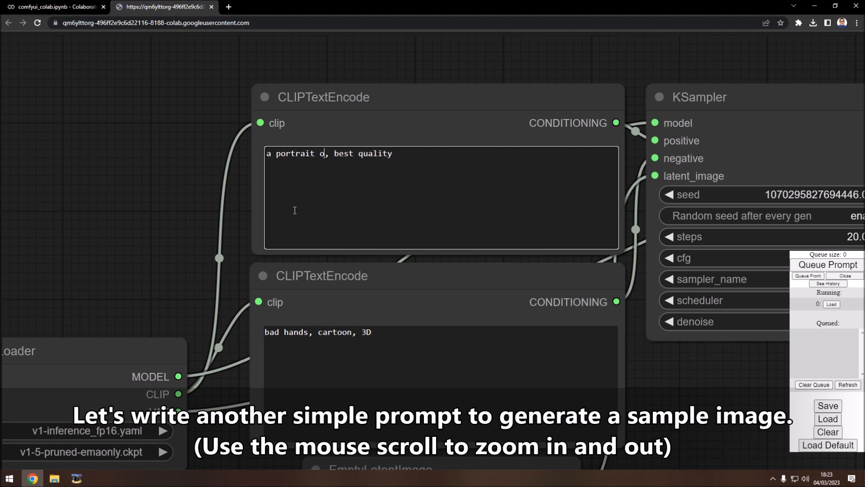
pyautogui.write('om cruise')
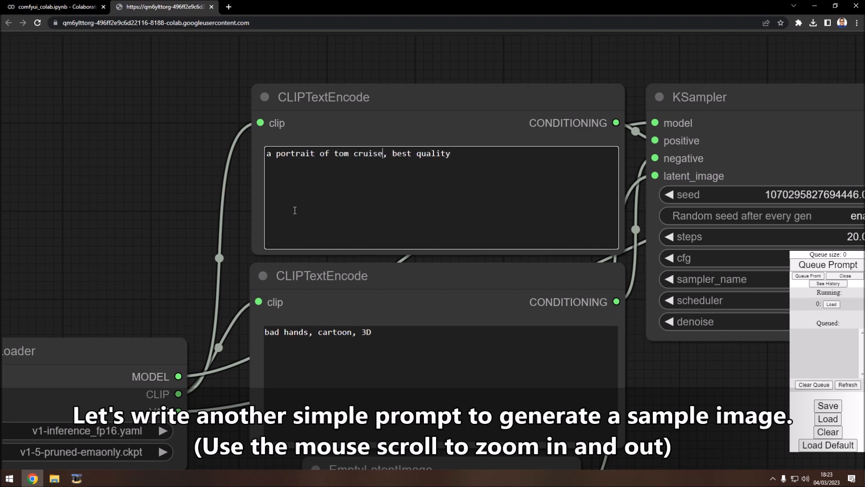
# Step: Queue the Tom Cruise portrait prompt three times to generate three images
pyautogui.scroll(-7, 358, 245)
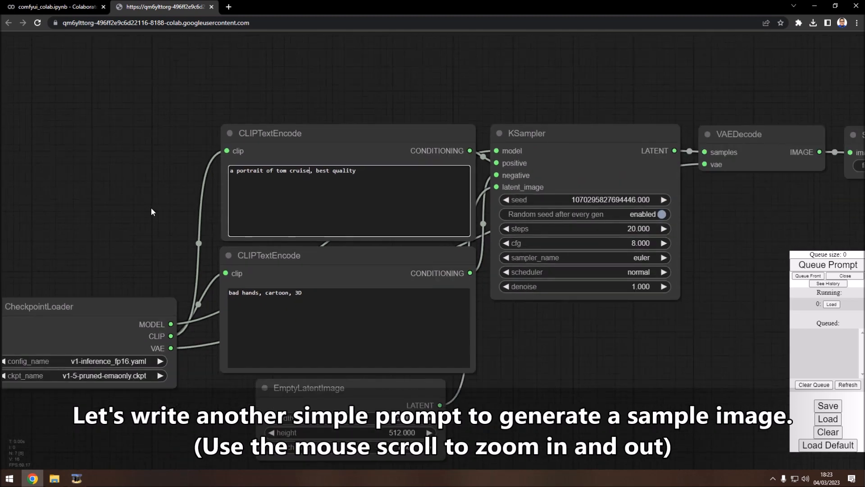
pyautogui.click(824, 265)
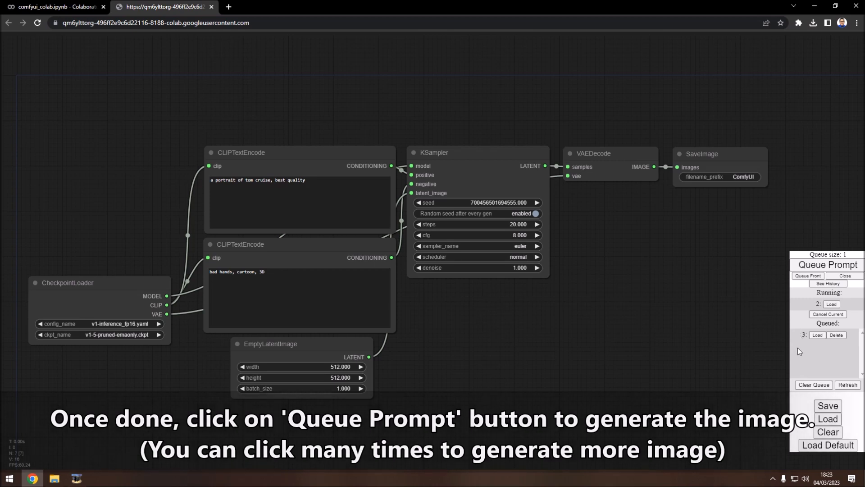
# Step: Return to the Colab notebook, highlight the first new job's generation speed, and update the output folder's file listing
pyautogui.click(54, 6)
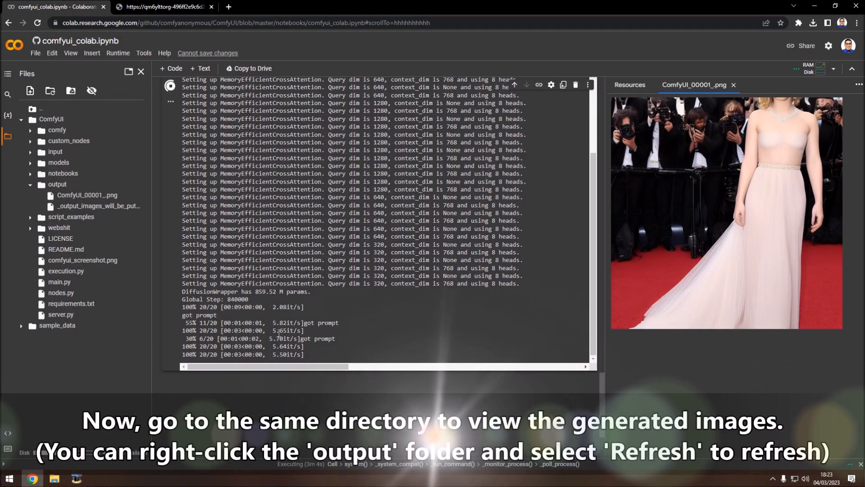
pyautogui.moveTo(271, 323); pyautogui.dragTo(304, 322)
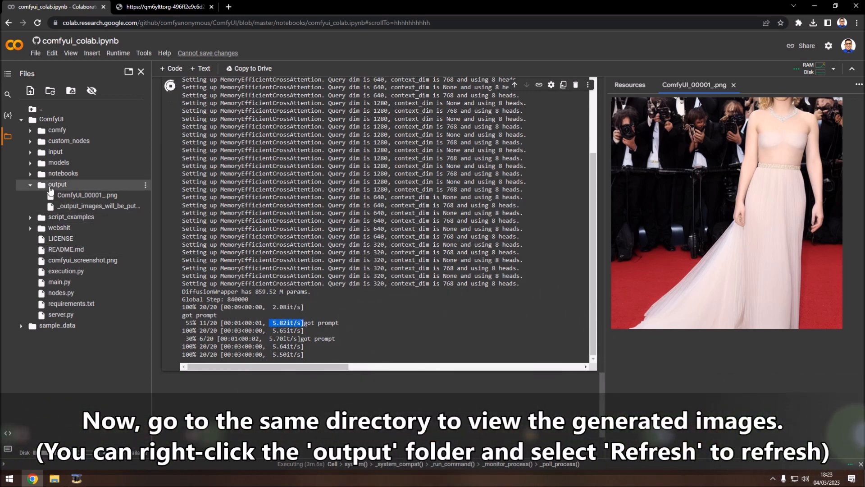
pyautogui.click(30, 184)
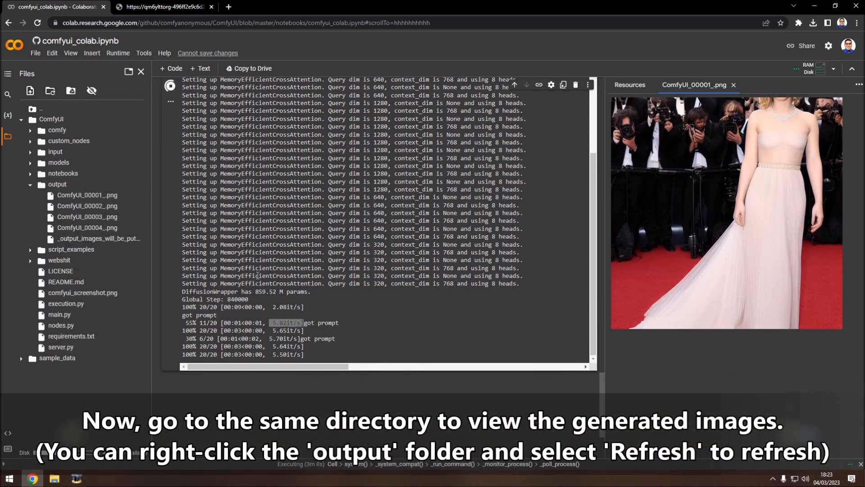
# Step: Open the generated images ComfyUI_00002_.png, ComfyUI_00003_.png and ComfyUI_00004_.png one after another from the output folder
pyautogui.doubleClick(114, 208)
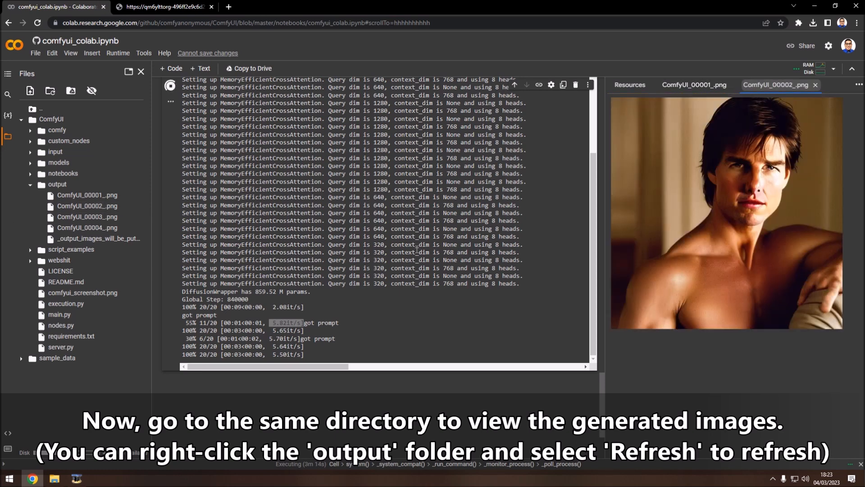
pyautogui.doubleClick(89, 219)
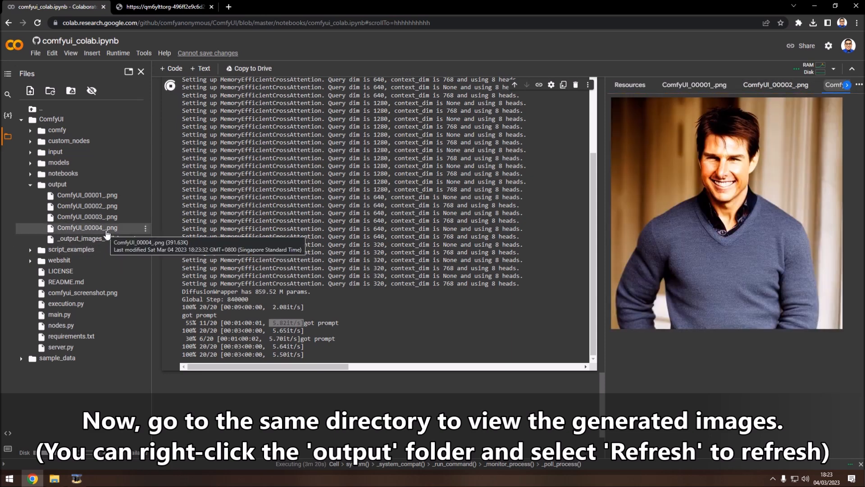
pyautogui.doubleClick(107, 230)
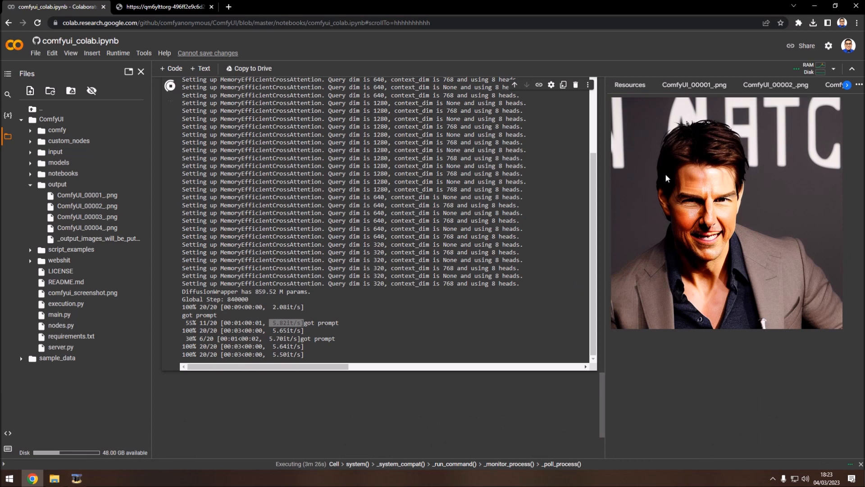
# Step: Show the file options for the generated images and refresh ComfyUI's output folder listing
pyautogui.rightClick(68, 206)
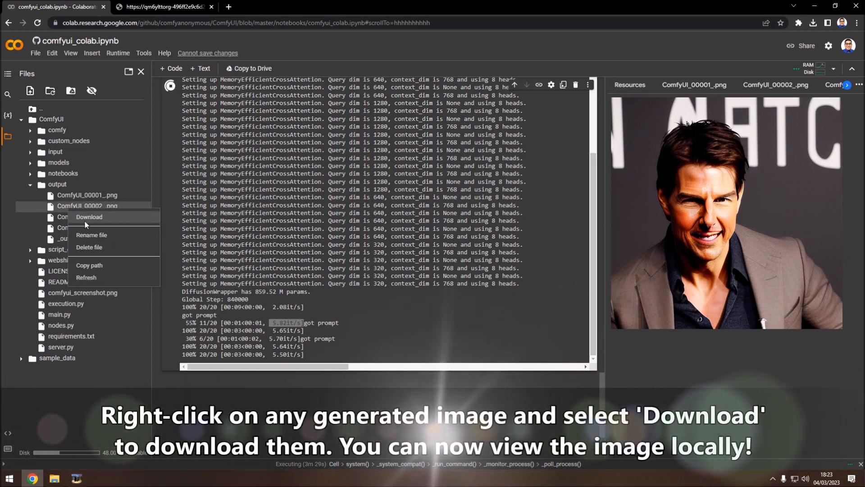
pyautogui.rightClick(101, 196)
pyautogui.rightClick(52, 185)
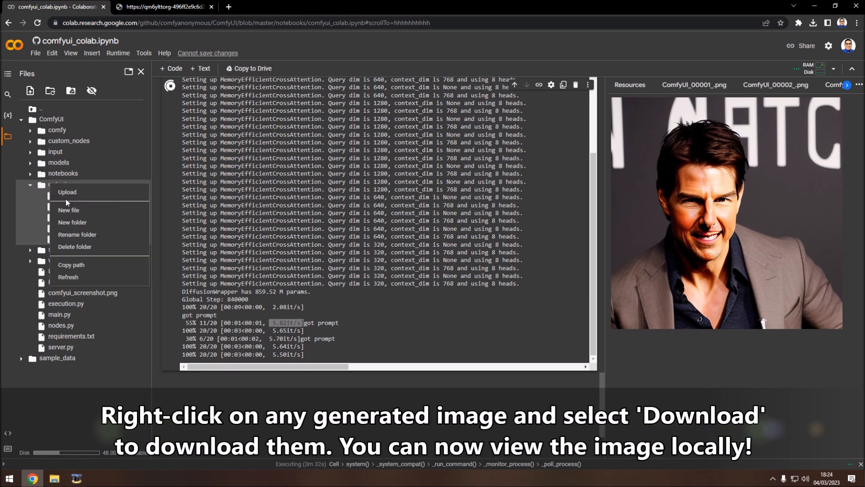
pyautogui.click(115, 279)
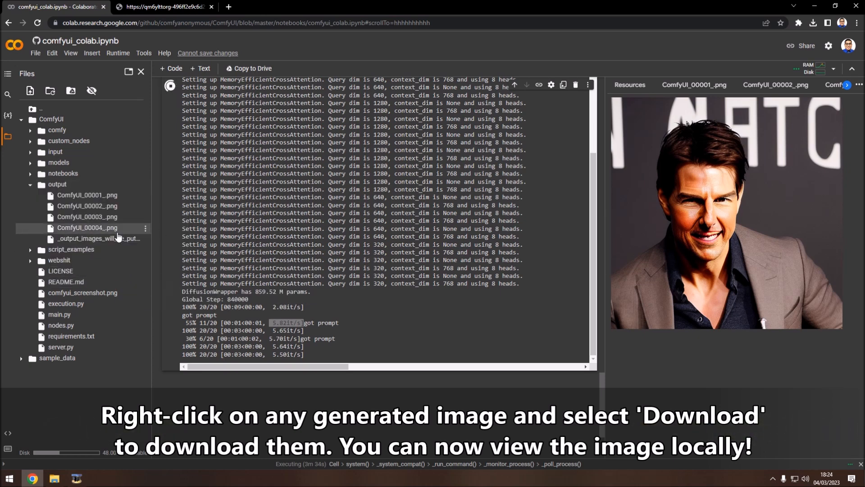
# Step: Download the generated image ComfyUI_00004_.png from the output folder to the local computer
pyautogui.rightClick(66, 235)
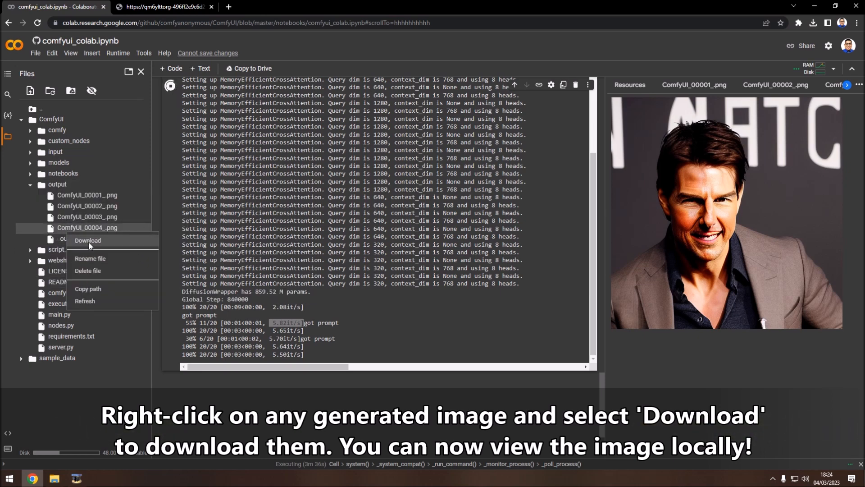
pyautogui.click(87, 241)
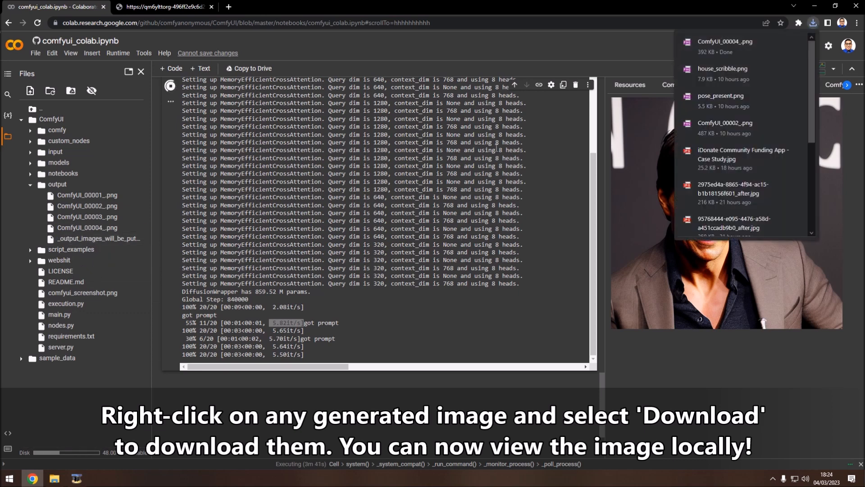
# Step: Open the downloaded ComfyUI_00004_.png in FastStone Image Viewer, inspect it, and close the viewer
pyautogui.click(719, 50)
pyautogui.moveTo(676, 191); pyautogui.dragTo(402, 144)
pyautogui.click(365, 265)
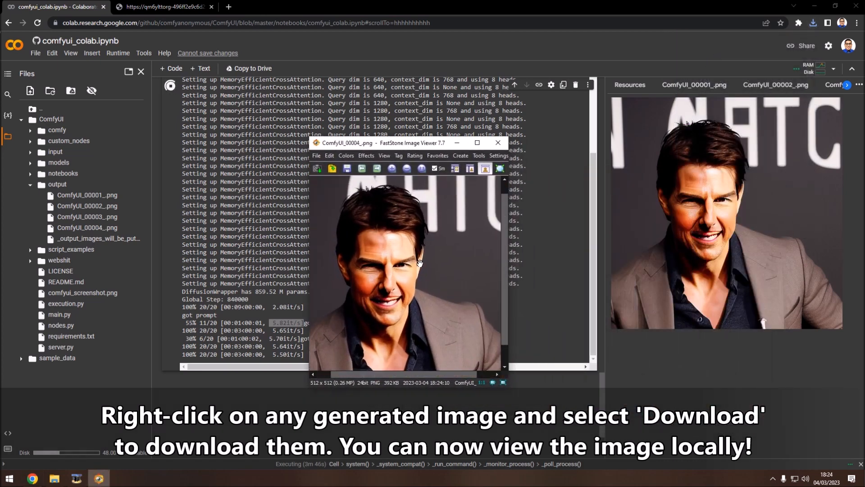
pyautogui.click(504, 144)
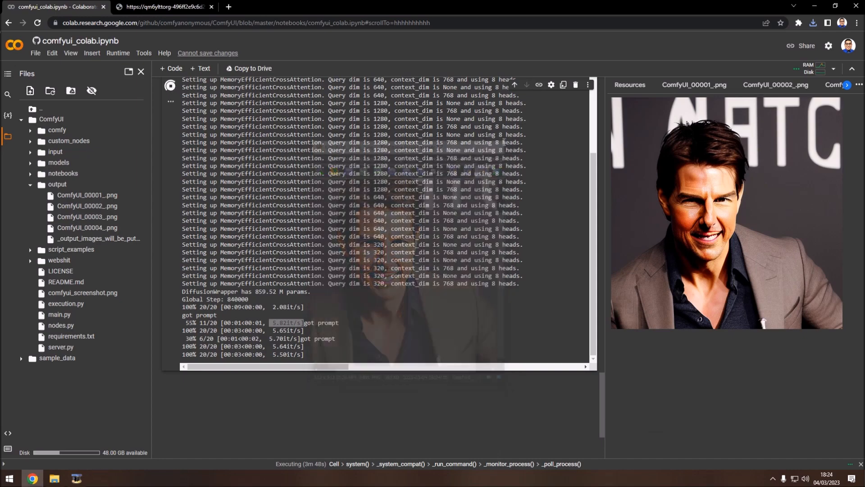